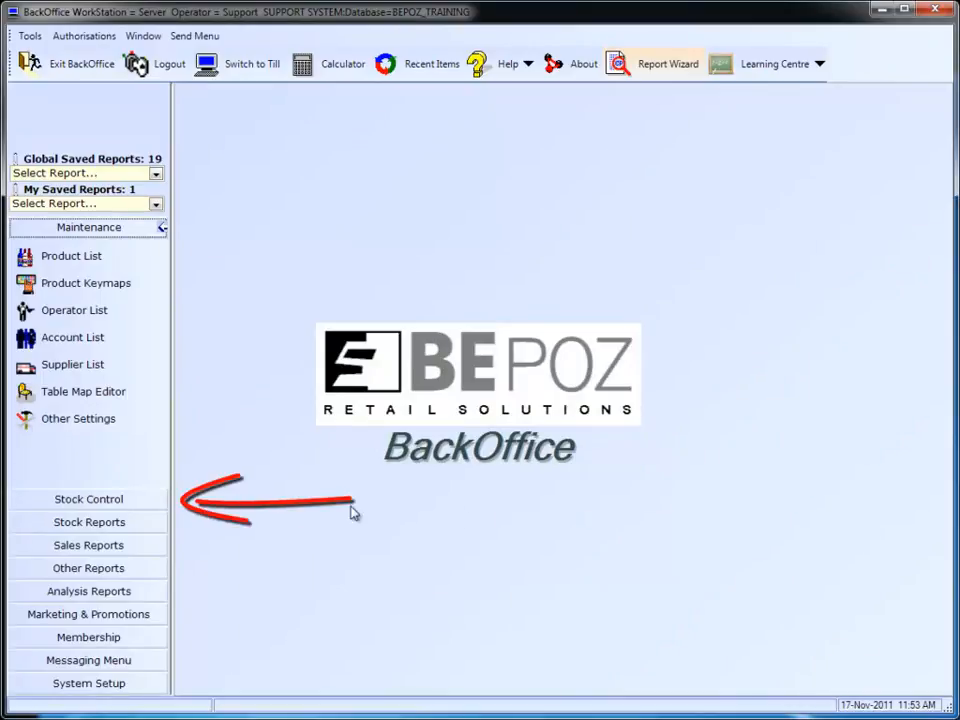
# Start a new automatic purchase order from Purchasing & Receiving in Stock Control, with Schweppes as the supplier
pyautogui.click(161, 503)
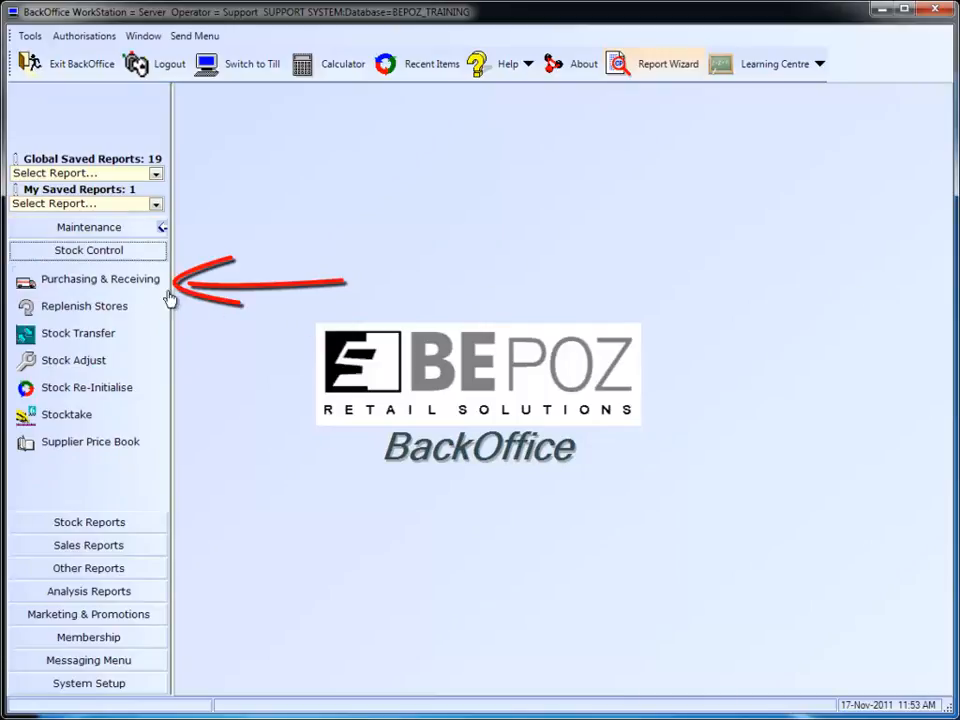
pyautogui.click(135, 280)
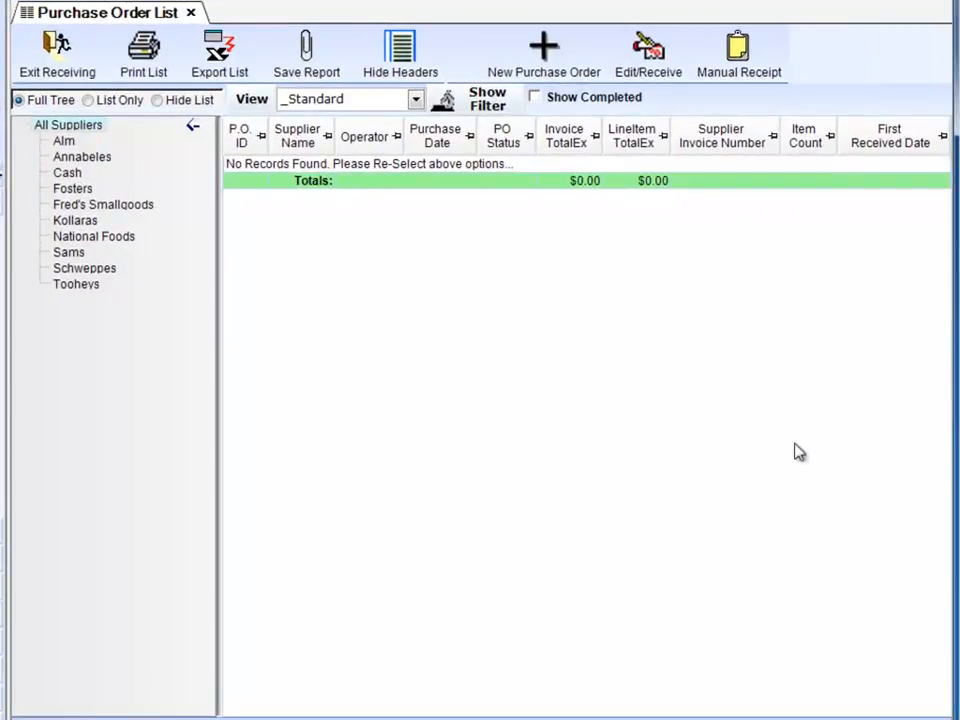
pyautogui.click(558, 70)
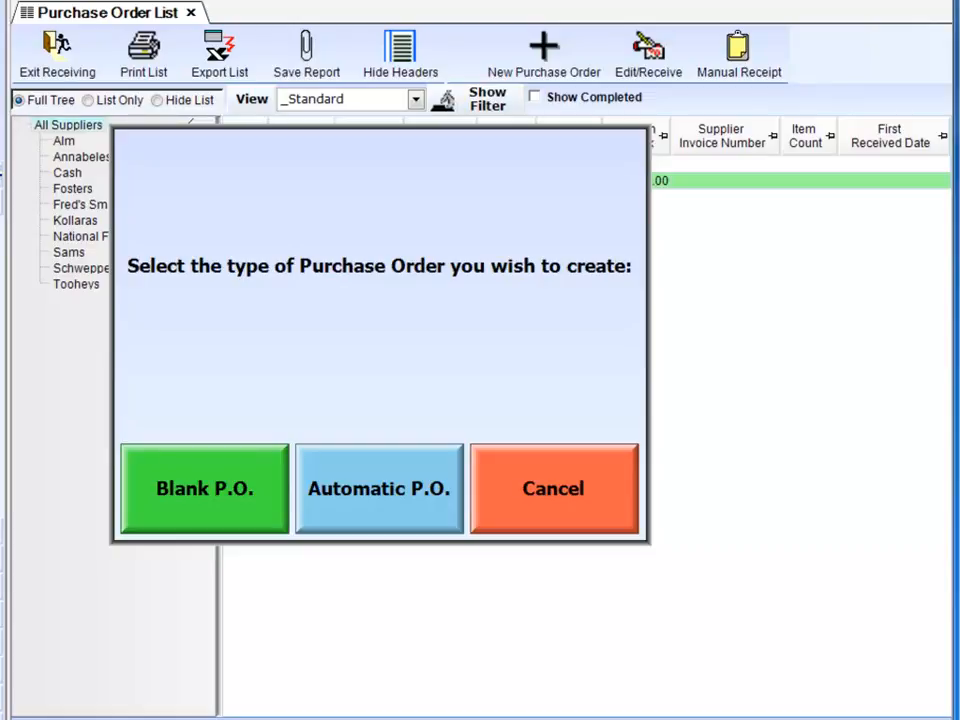
pyautogui.click(414, 518)
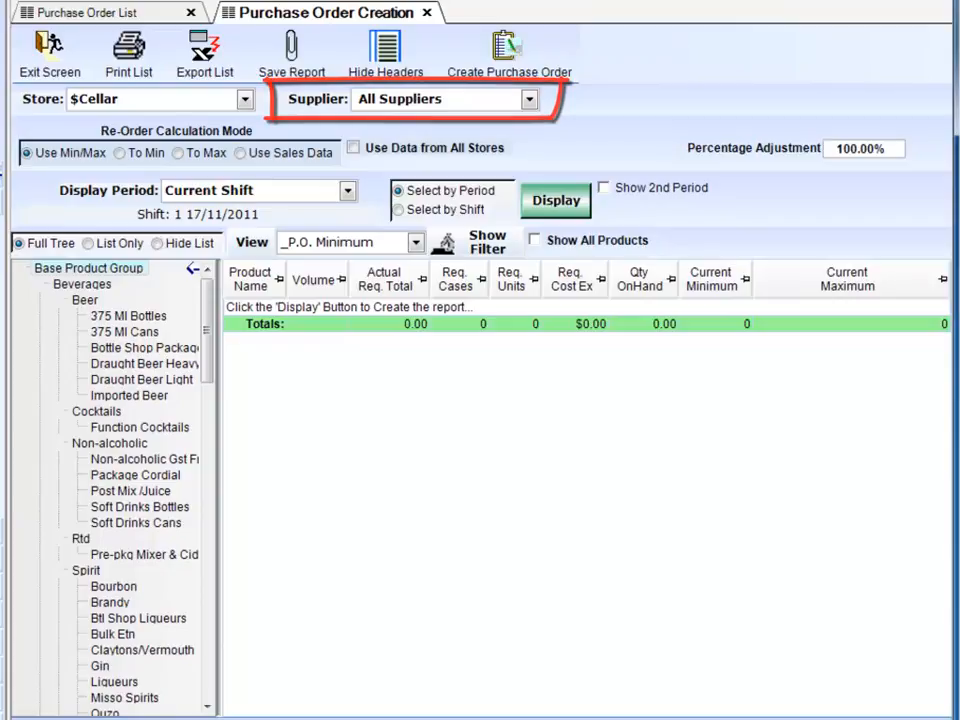
pyautogui.click(531, 100)
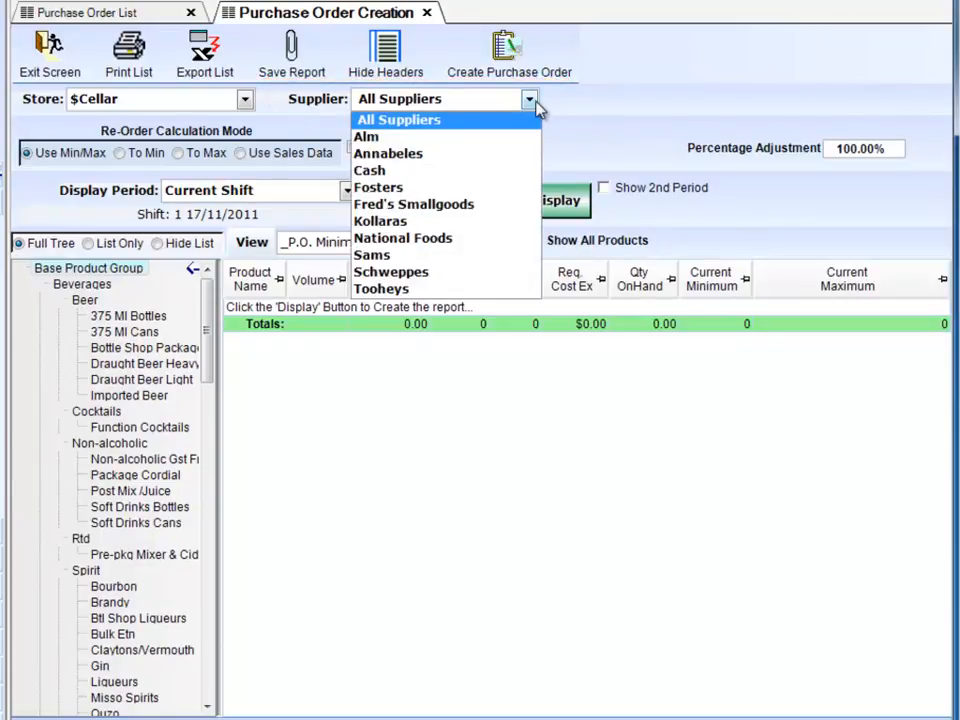
pyautogui.click(407, 273)
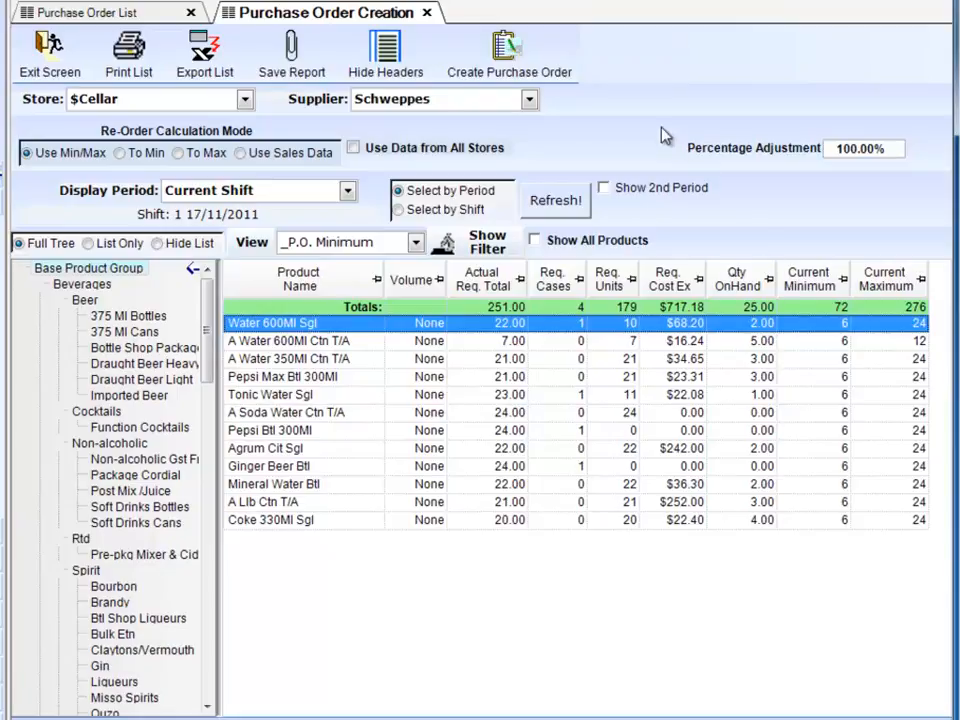
# Create the Schweppes purchase order from the Min/Max list, enlarge it for review, and exit without saving it
pyautogui.click(525, 72)
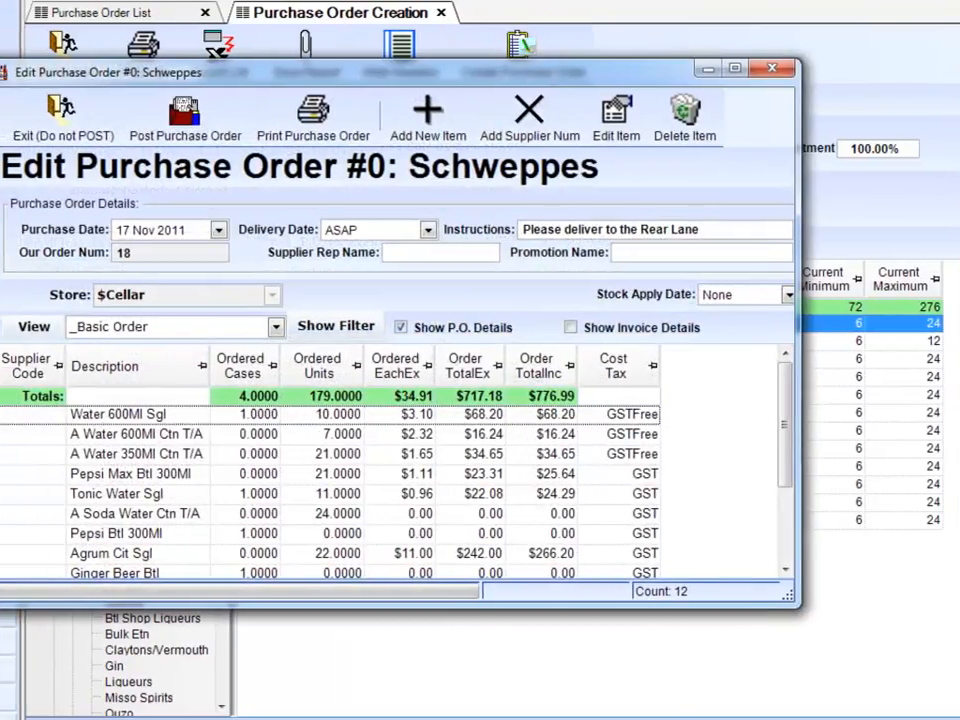
pyautogui.moveTo(814, 603); pyautogui.dragTo(885, 713)
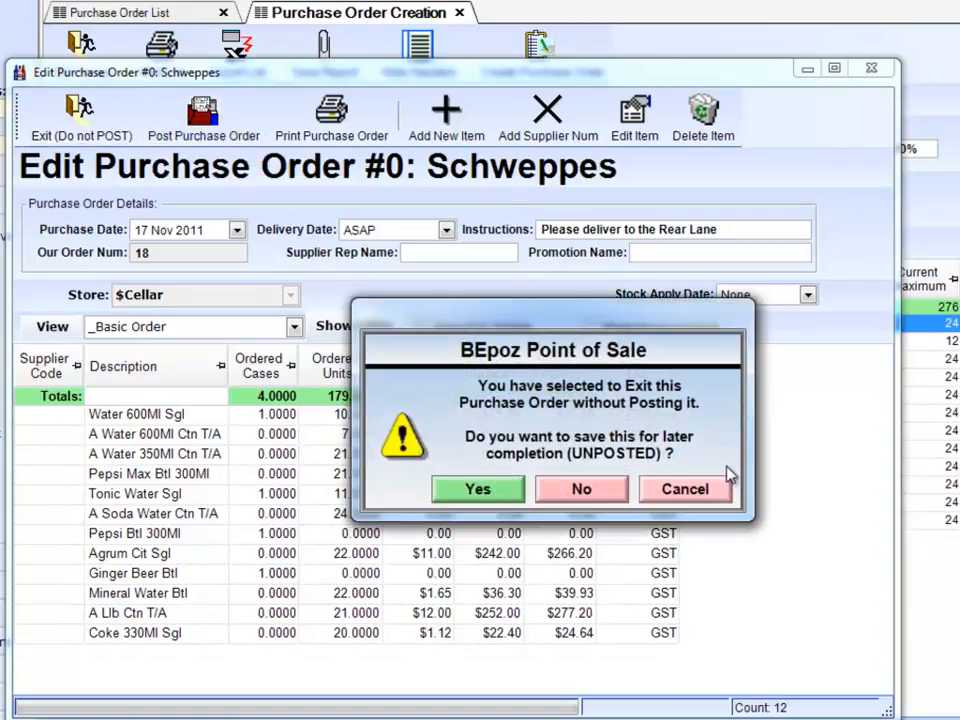
pyautogui.click(615, 493)
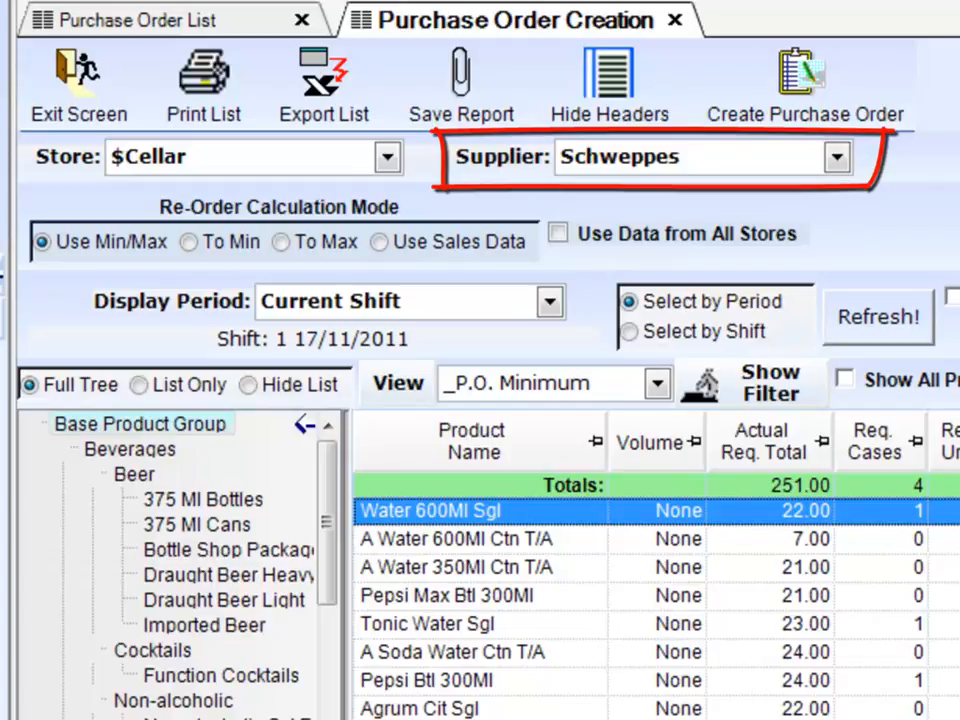
# Switch the supplier to All Suppliers and back to Schweppes
pyautogui.click(837, 158)
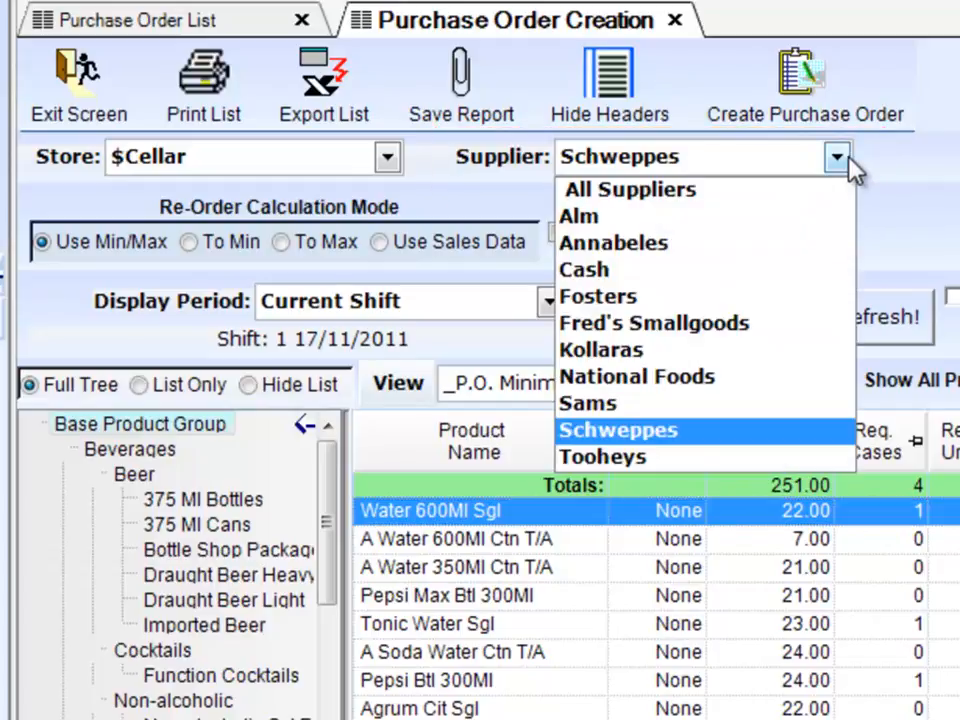
pyautogui.click(707, 190)
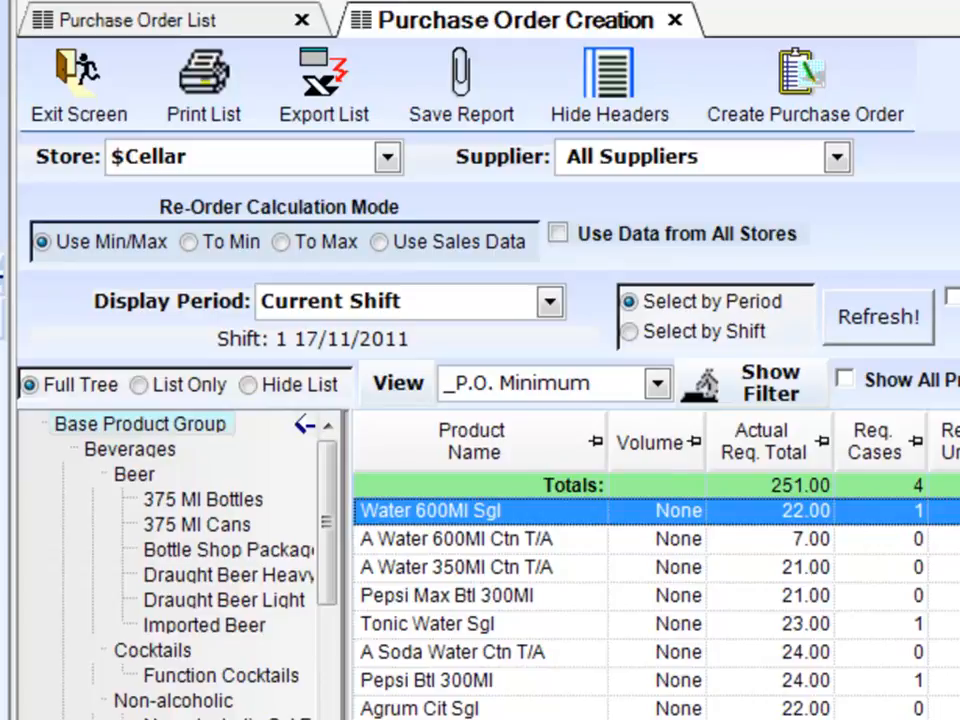
pyautogui.click(840, 163)
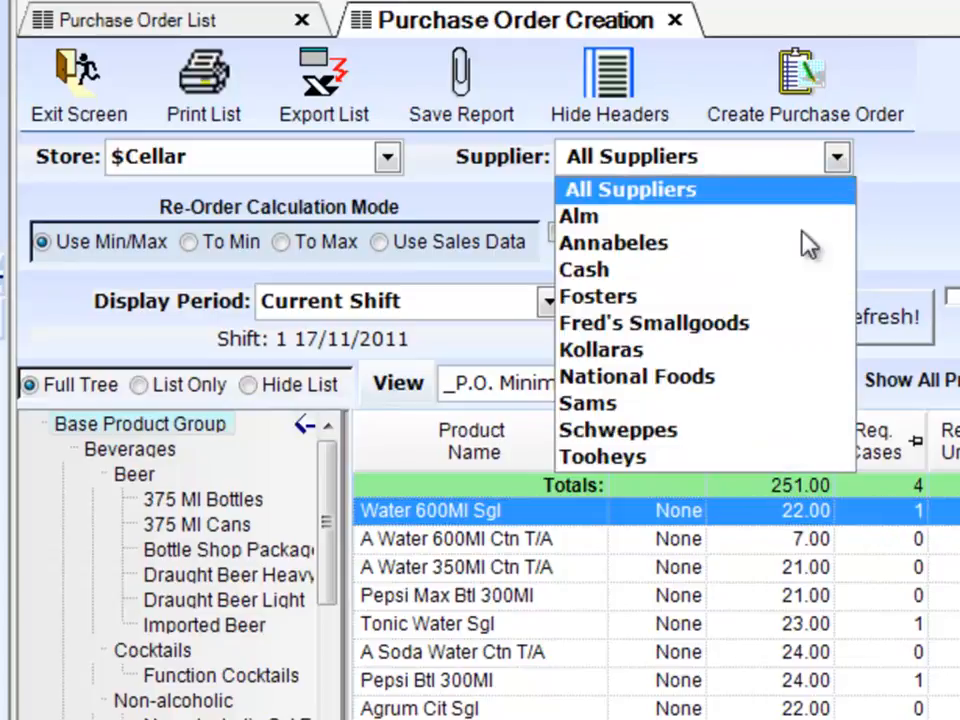
pyautogui.click(710, 430)
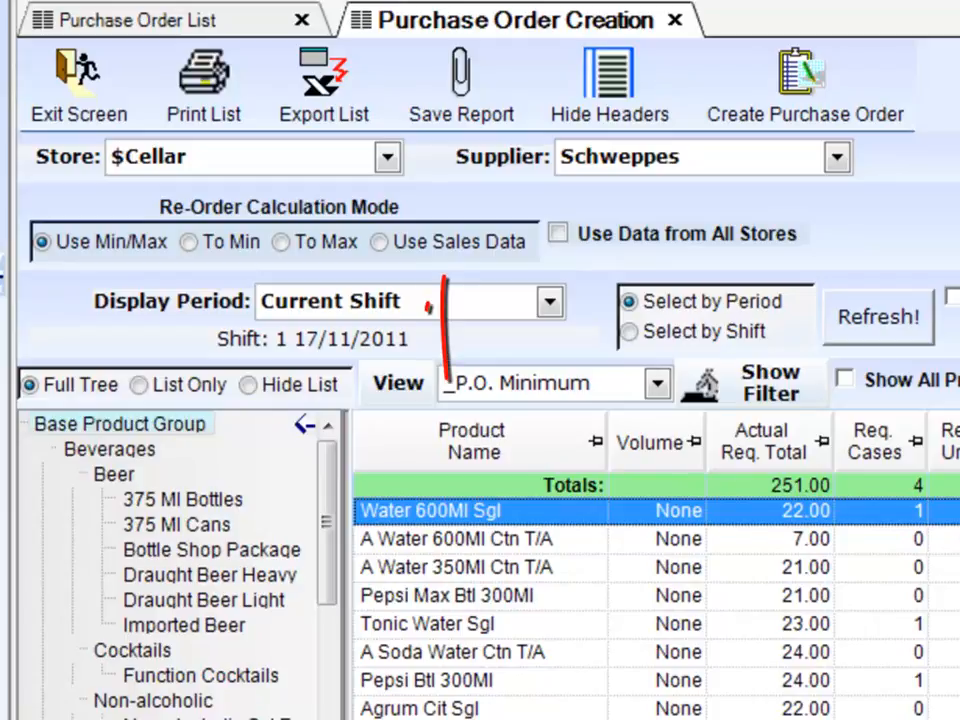
# Display the re-order list calculated from Current Week sales data of all stores, with a percentage adjustment of 120%
pyautogui.click(441, 242)
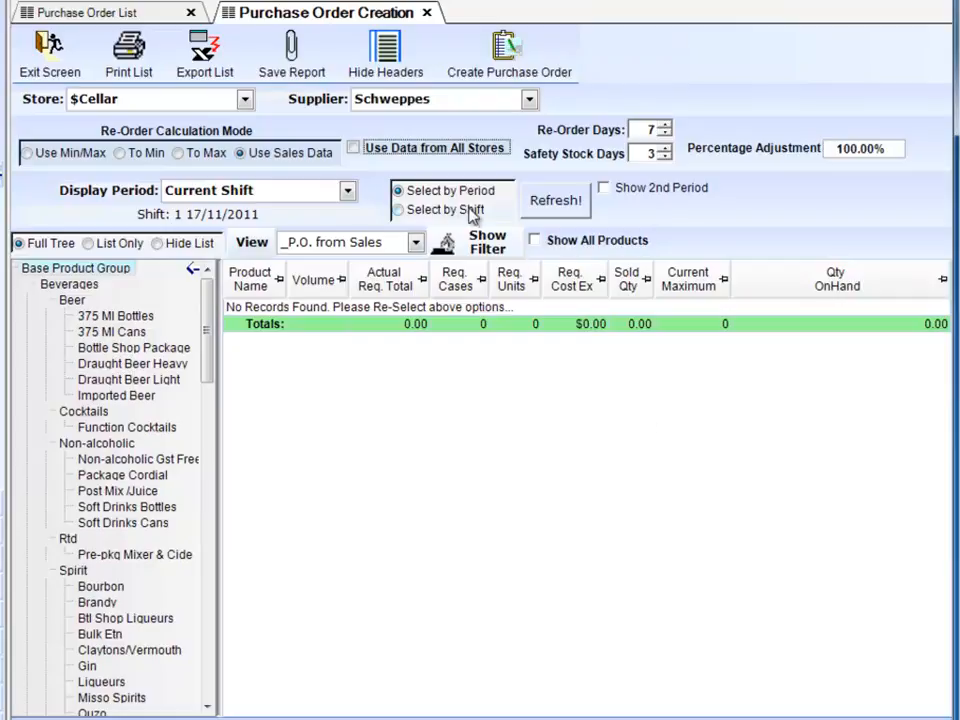
pyautogui.click(430, 148)
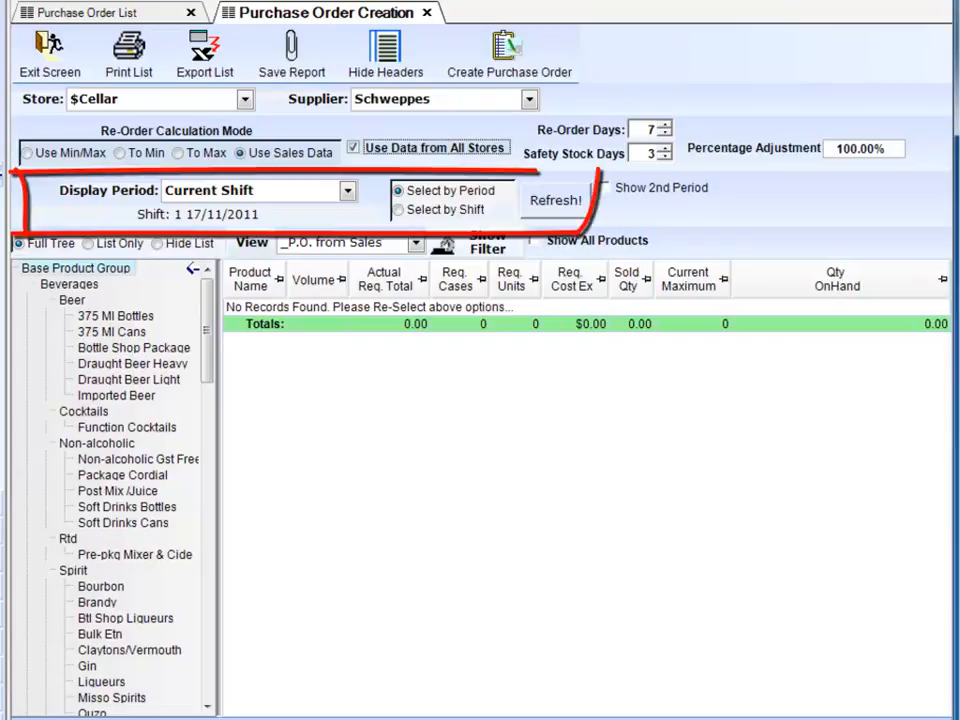
pyautogui.click(275, 195)
pyautogui.click(272, 247)
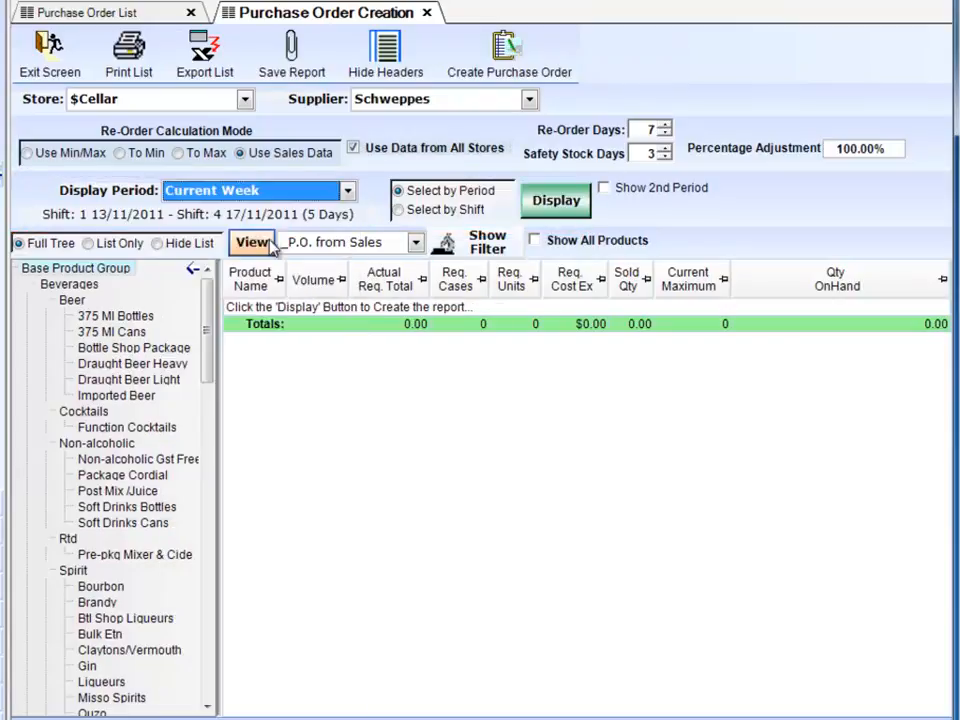
pyautogui.click(575, 205)
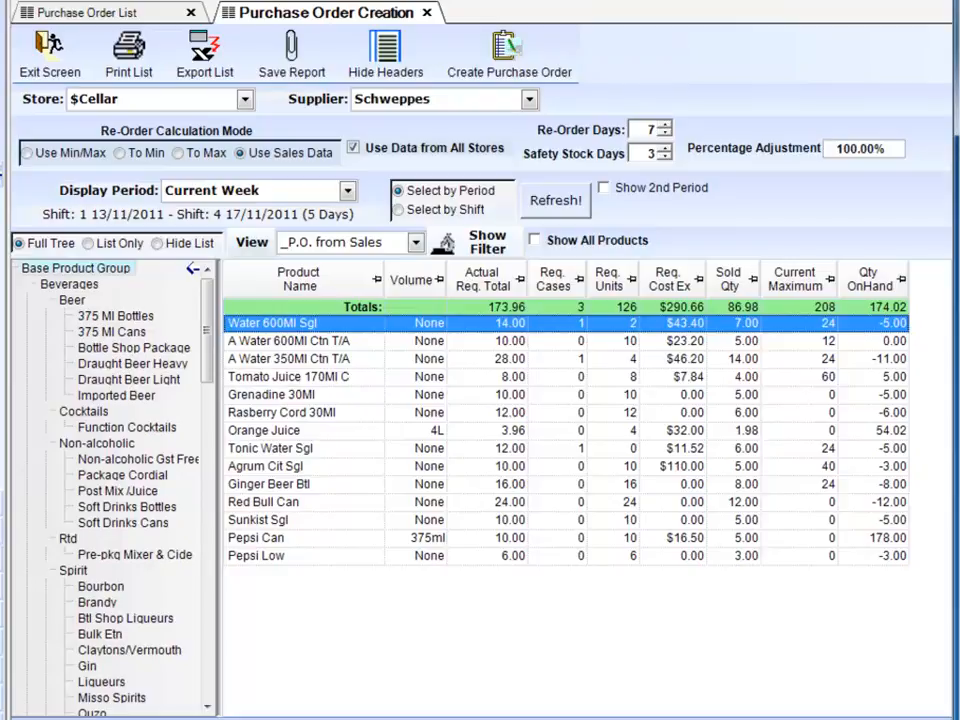
pyautogui.write('120')
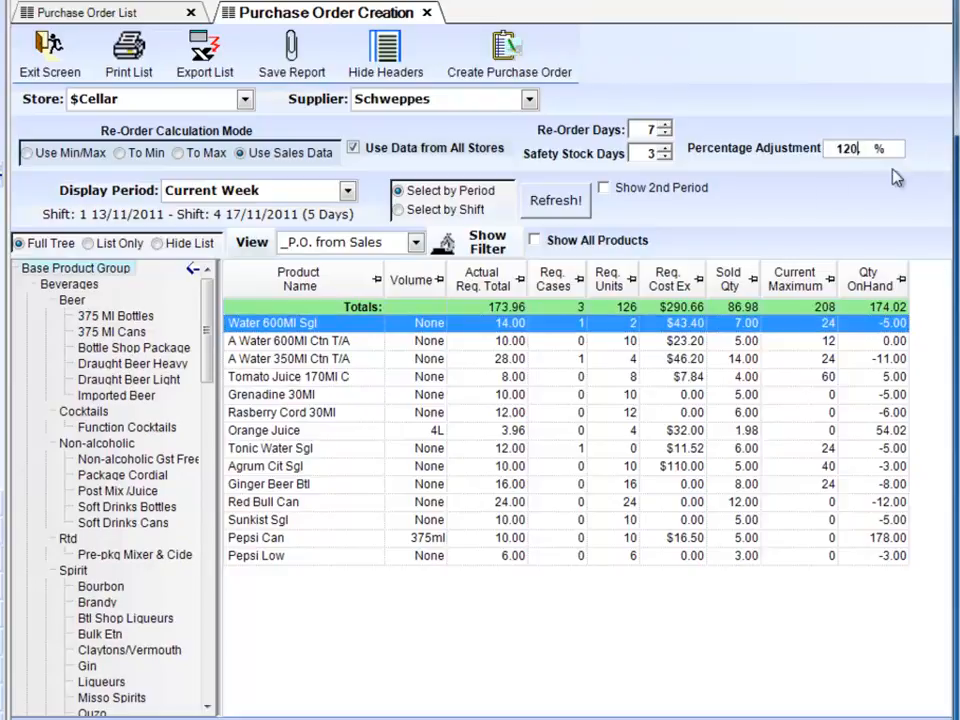
pyautogui.click(556, 208)
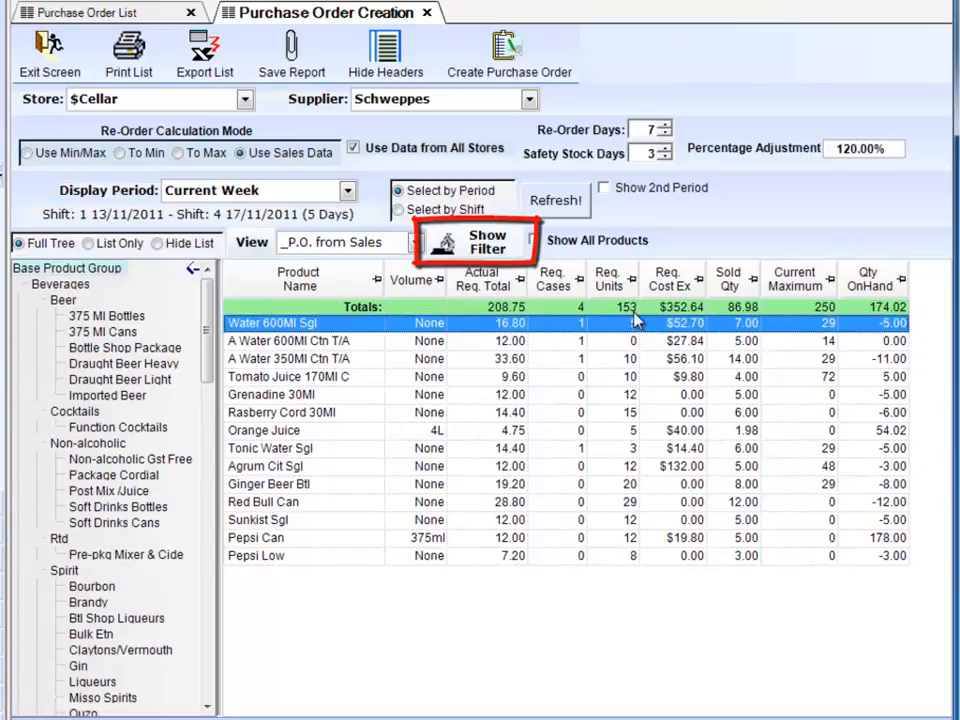
# Filter the product list to rows whose Req. Cases value is not equal to 0
pyautogui.click(487, 242)
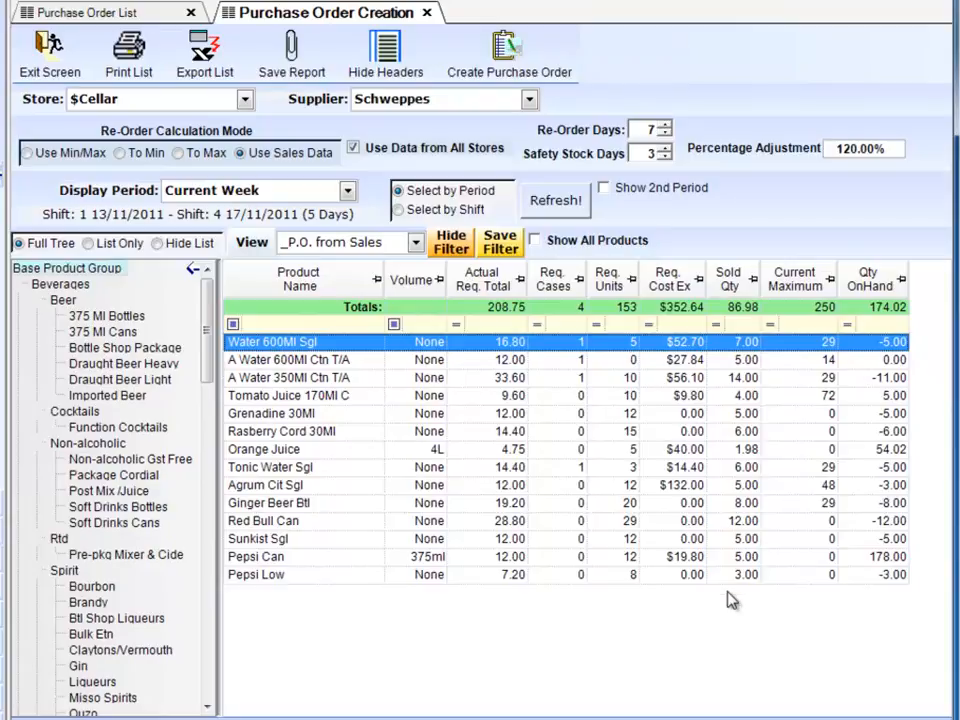
pyautogui.click(563, 324)
pyautogui.click(561, 325)
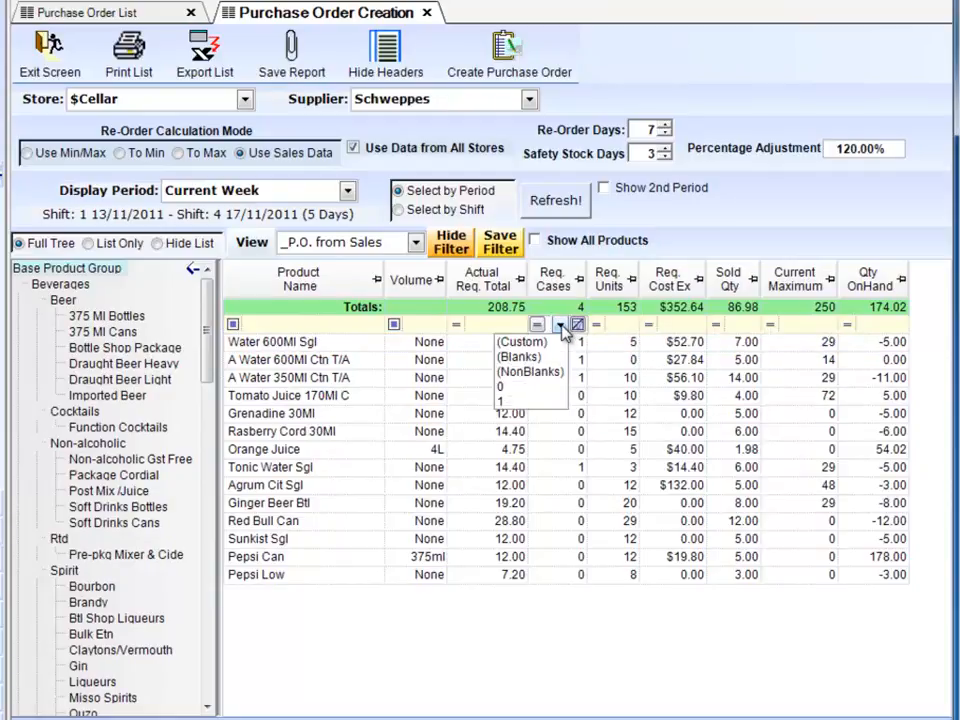
pyautogui.click(527, 388)
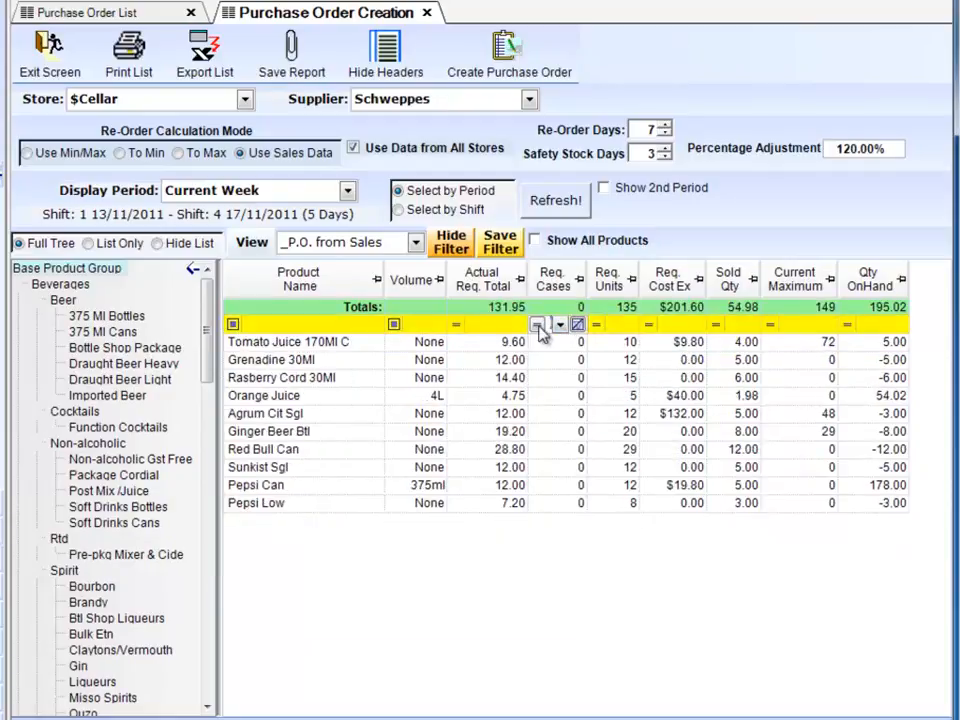
pyautogui.click(537, 324)
pyautogui.click(482, 357)
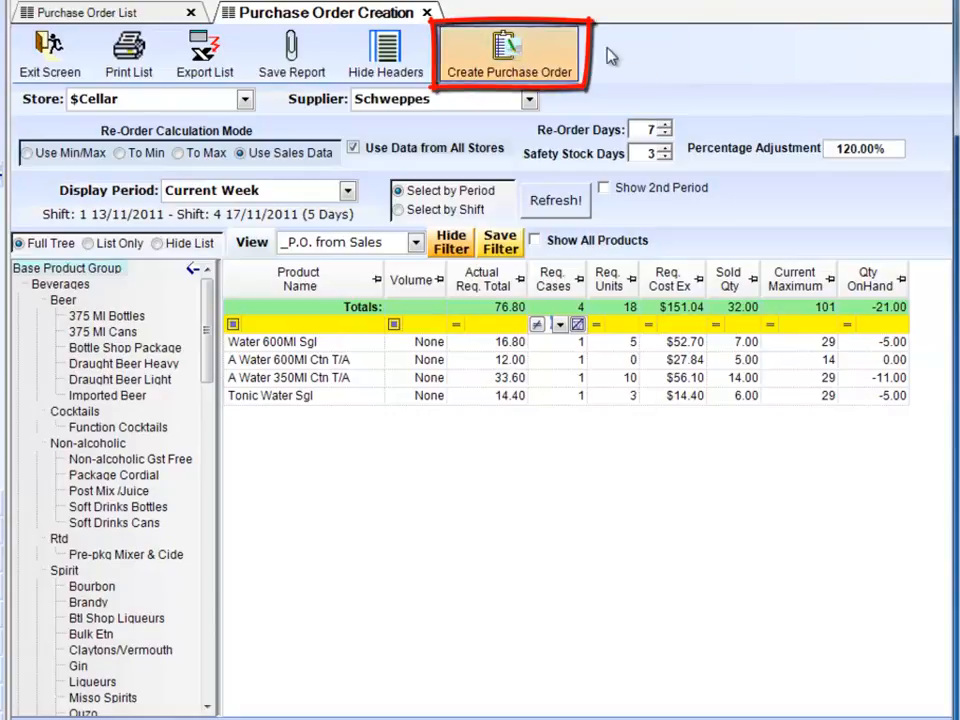
# Create the purchase order from the filtered list and set the ordered cases of Tonic Water Sgl to 4
pyautogui.click(509, 50)
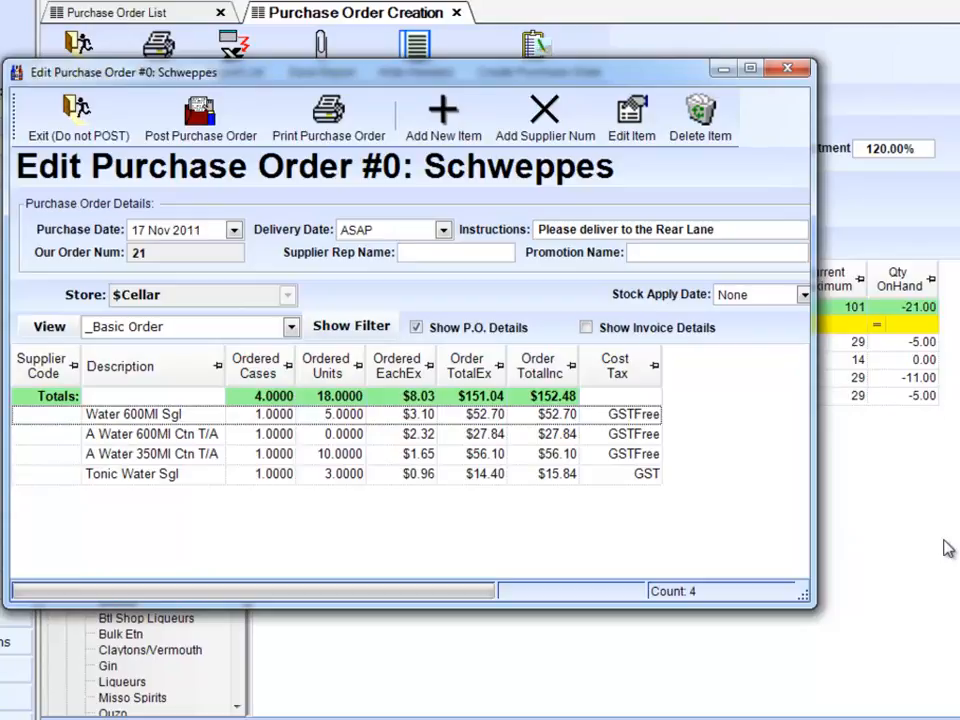
pyautogui.doubleClick(338, 474)
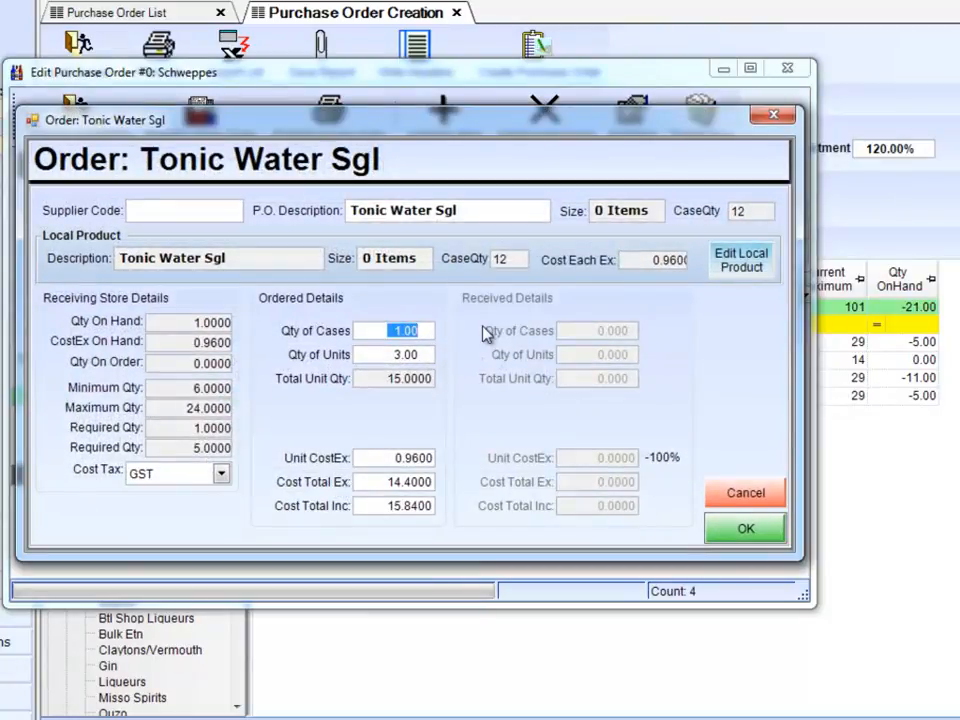
pyautogui.write('4')
pyautogui.click(728, 532)
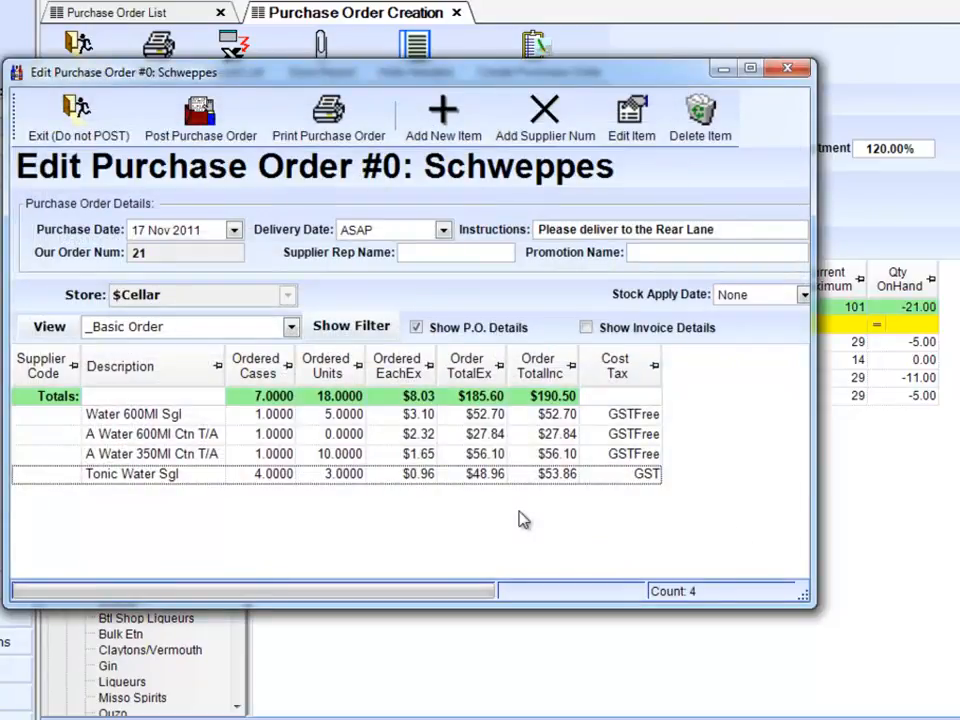
# Post the Schweppes purchase order without printing or emailing it
pyautogui.click(212, 122)
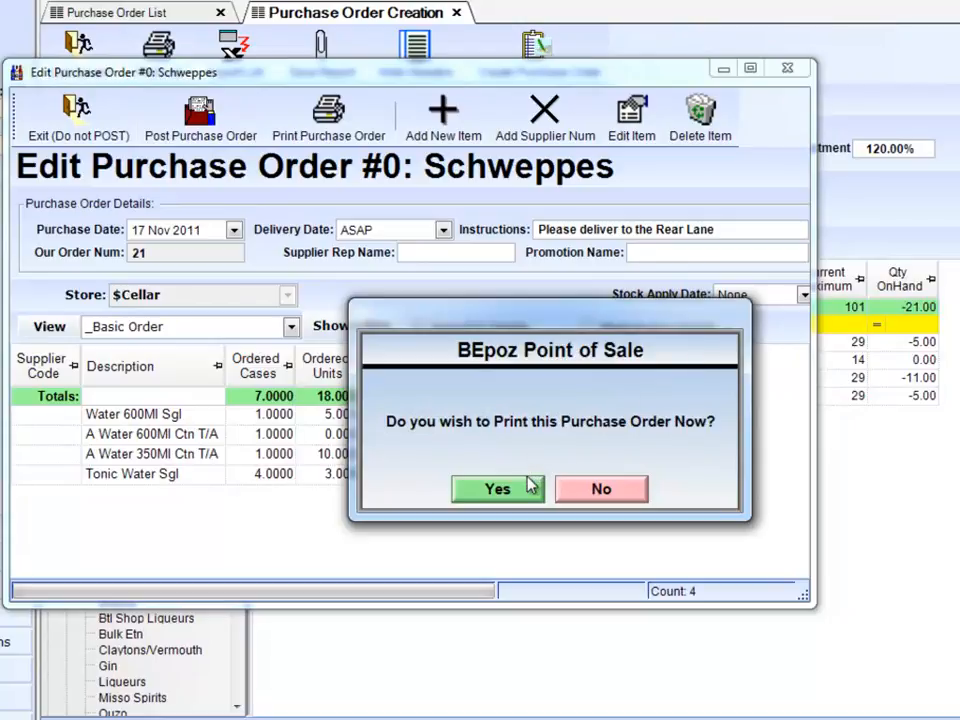
pyautogui.click(607, 489)
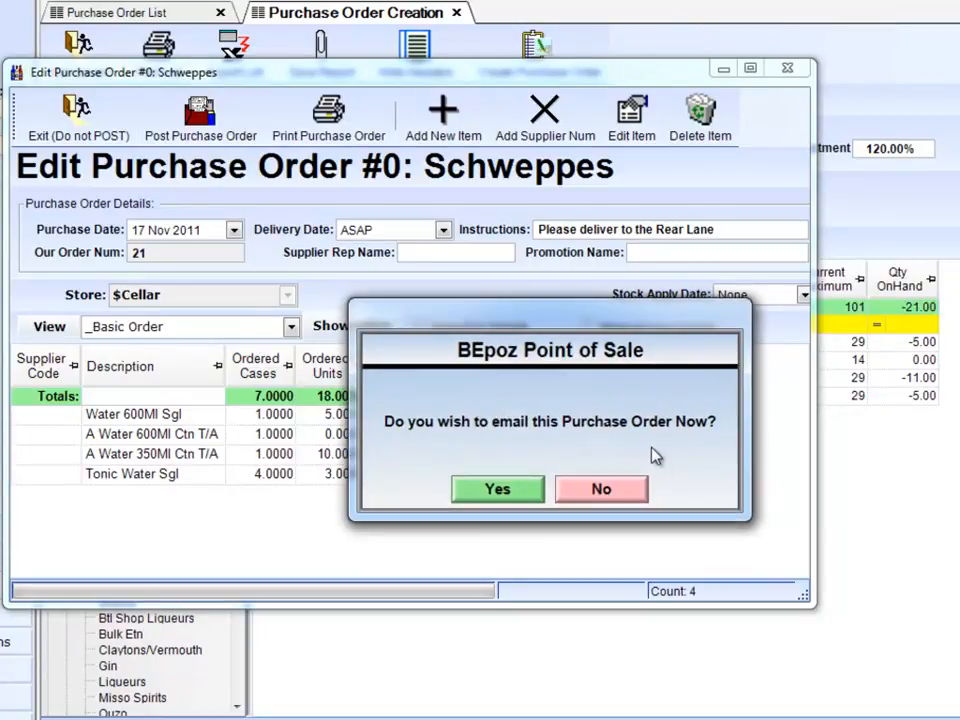
pyautogui.click(603, 489)
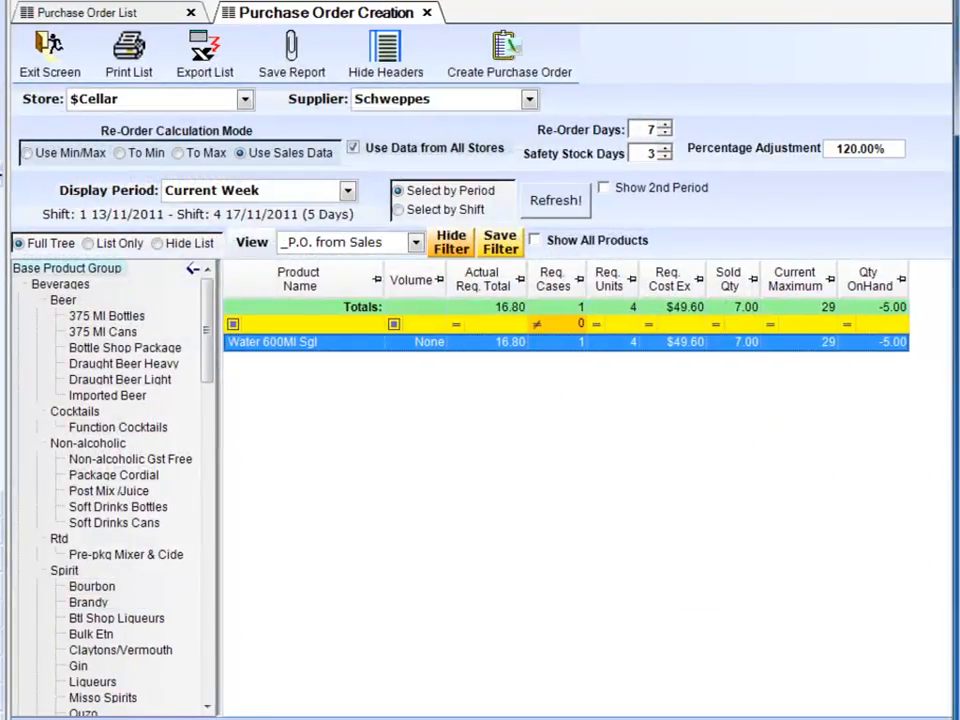